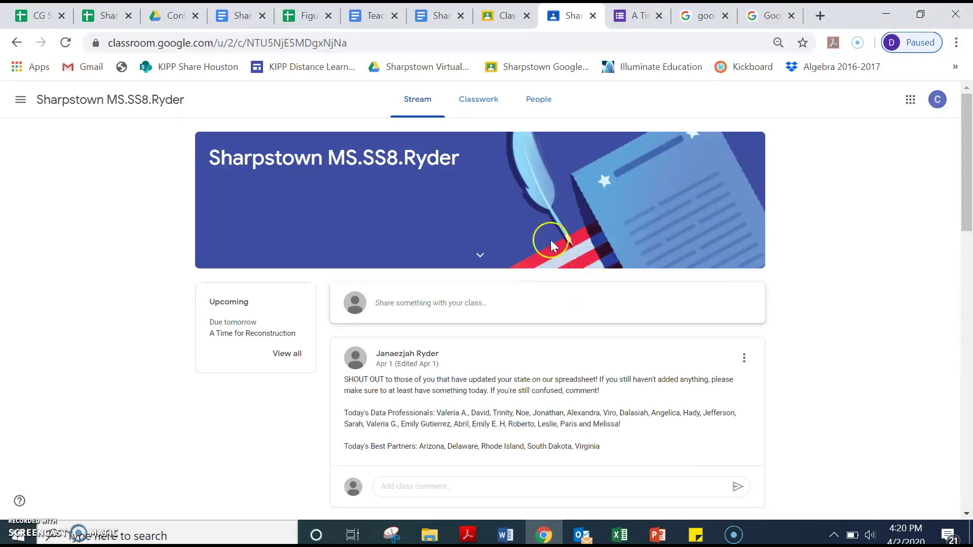
Step: Check the signed-in account, then bring up the class's Classwork list
left_click(938, 101)
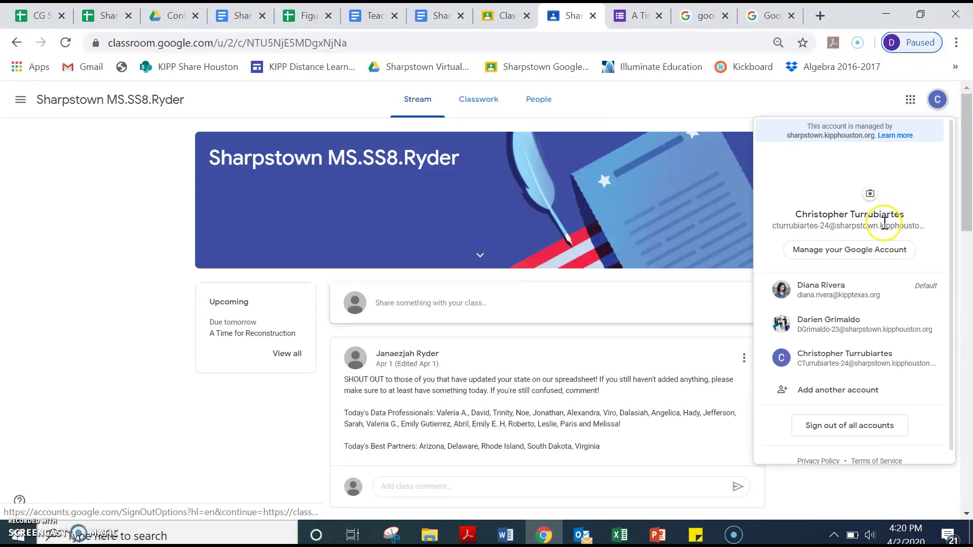
left_click(99, 238)
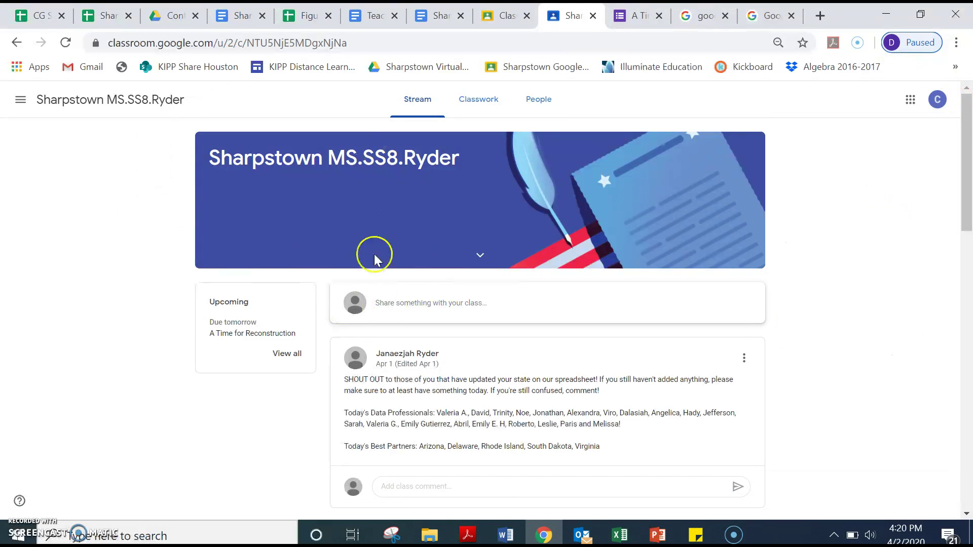
left_click(481, 106)
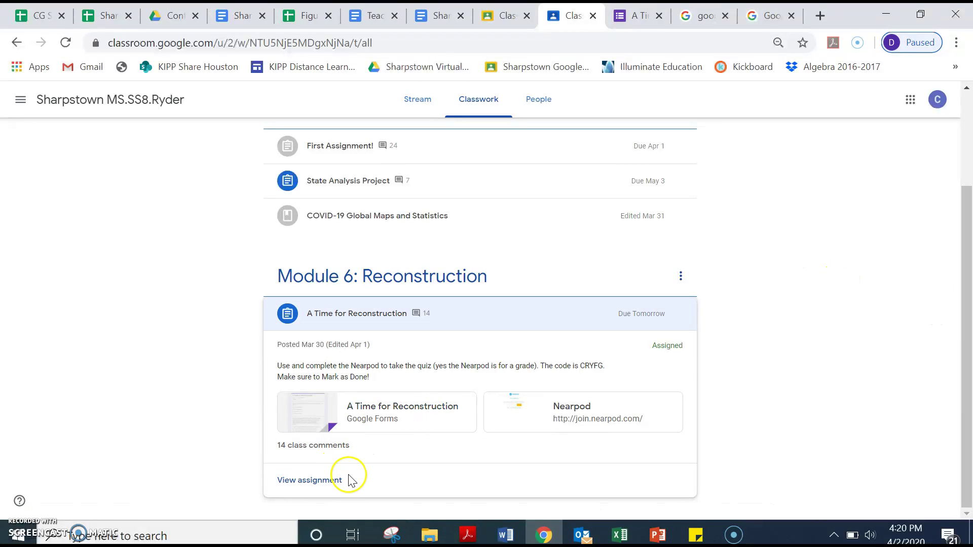
Step: Mark A Time for Reconstruction as done, confirming turn-in without attached work
left_click(319, 479)
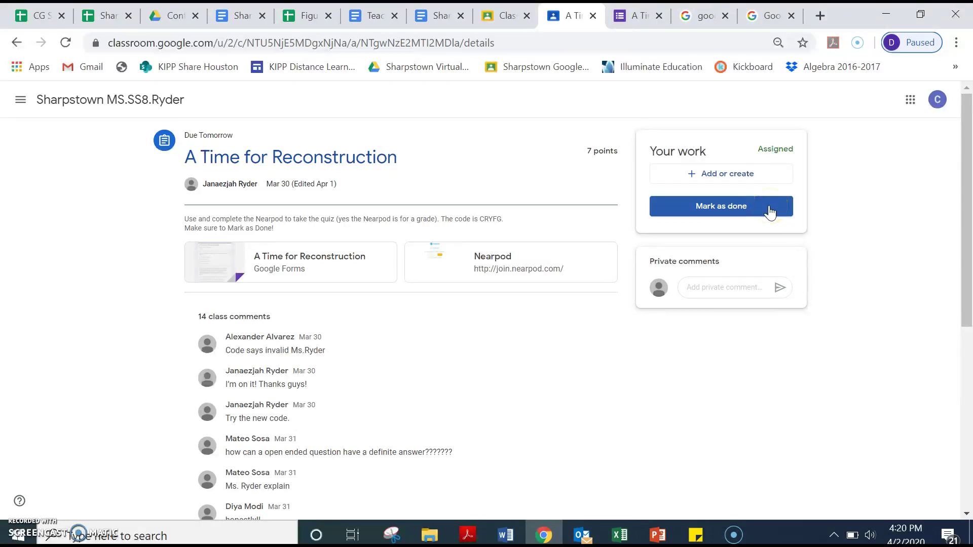
left_click(744, 210)
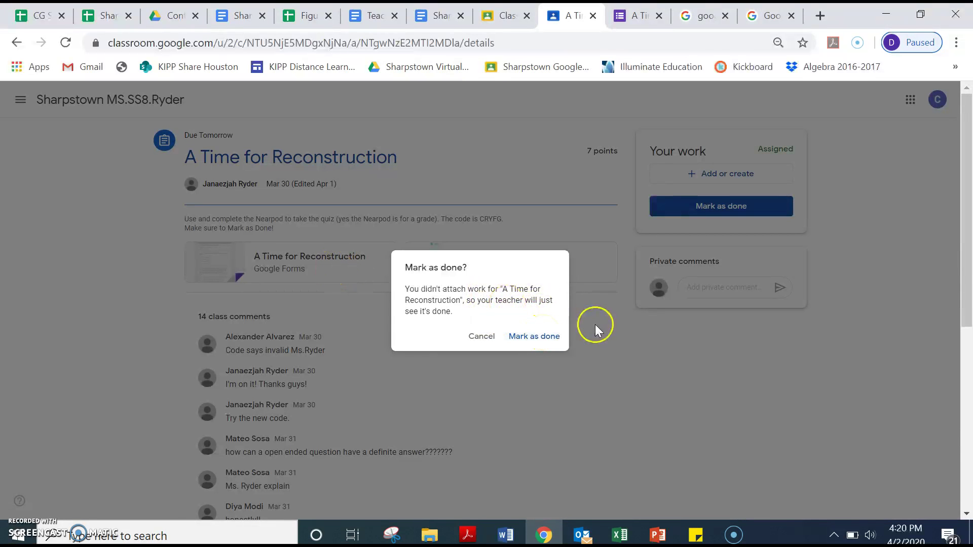
left_click(533, 337)
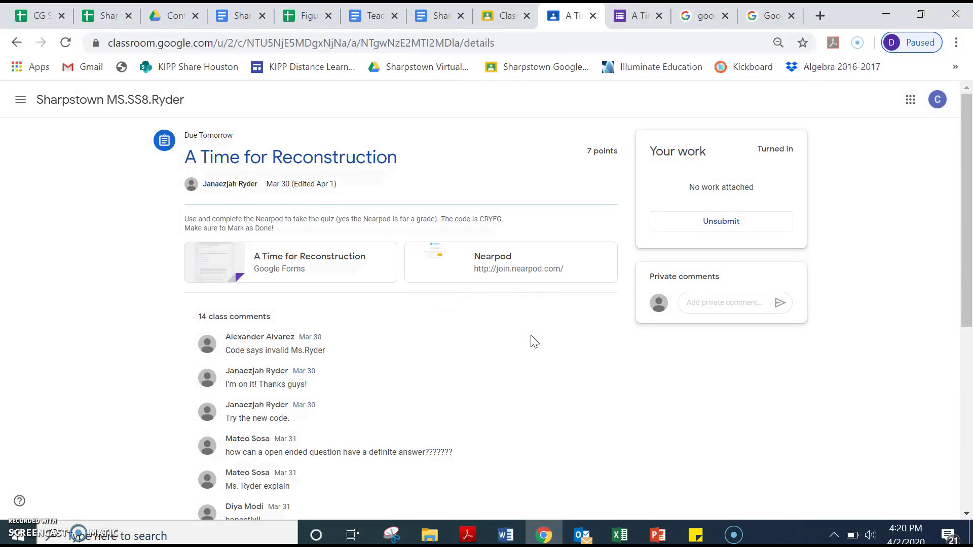
Step: Return to the Sharpstown MS.SS8.Ryder class Stream page
left_click(118, 100)
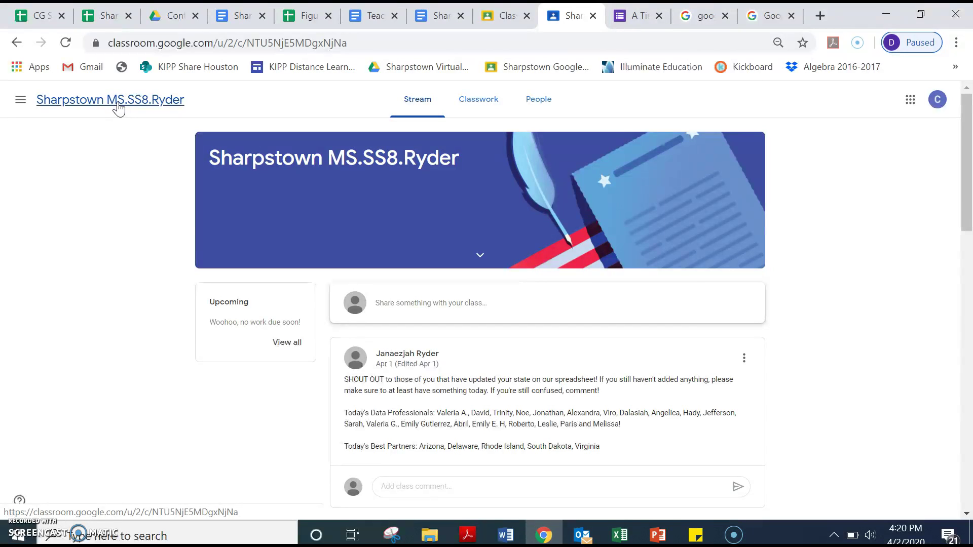